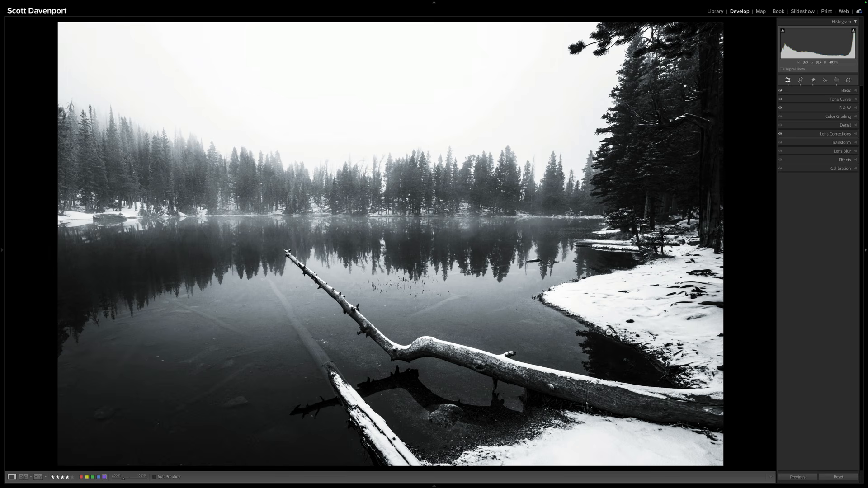
Create separate landscape masks for Vegetation and Snow, and expand the Vegetation mask to show its components
{"action": "left_click", "coordinate": [837, 81]}
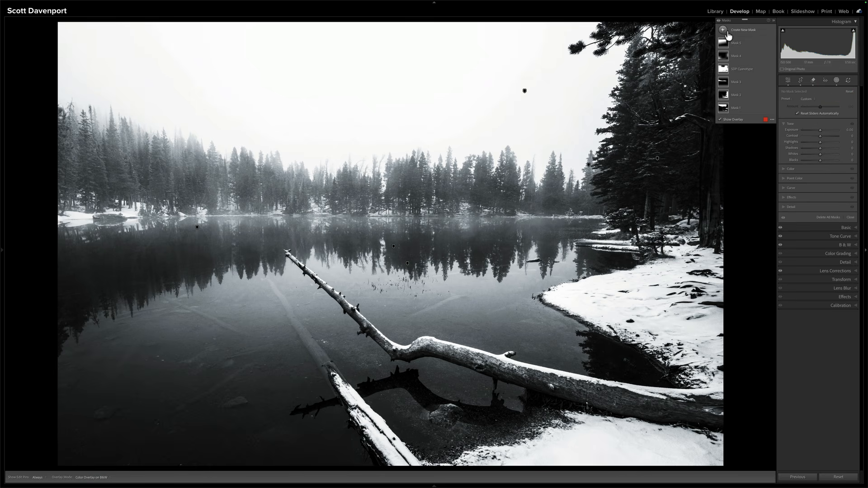
{"action": "left_click", "coordinate": [724, 31]}
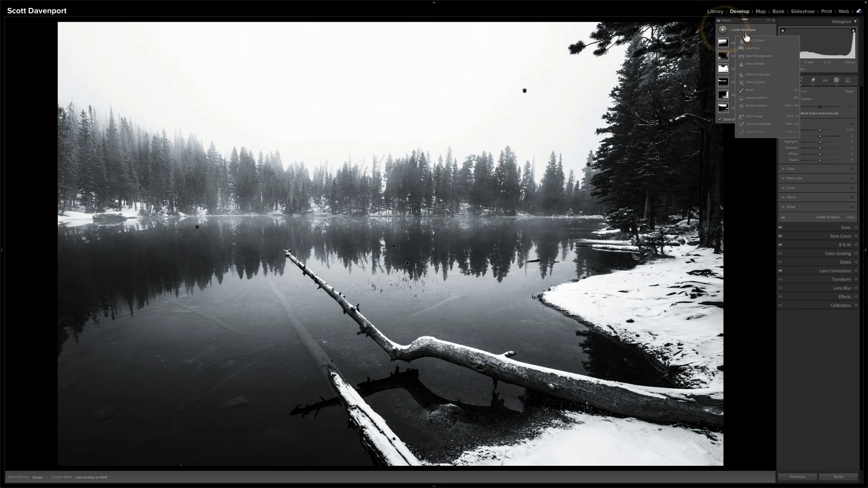
{"action": "left_click", "coordinate": [754, 76]}
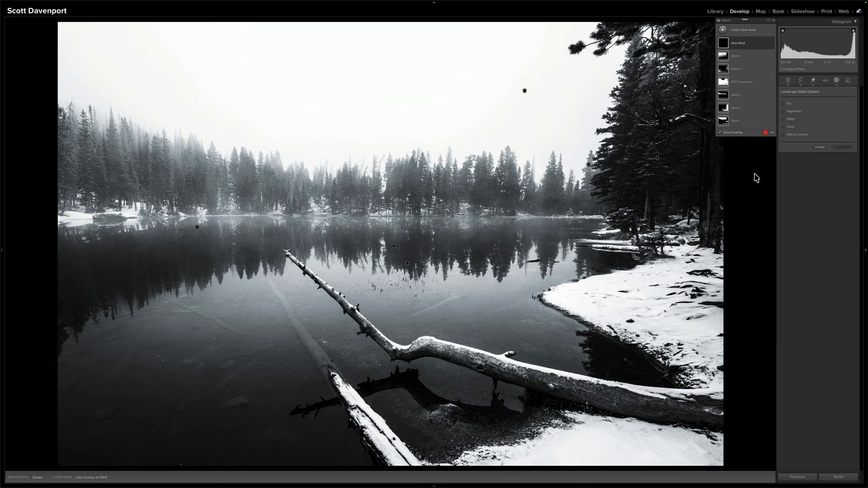
{"action": "left_click", "coordinate": [791, 112]}
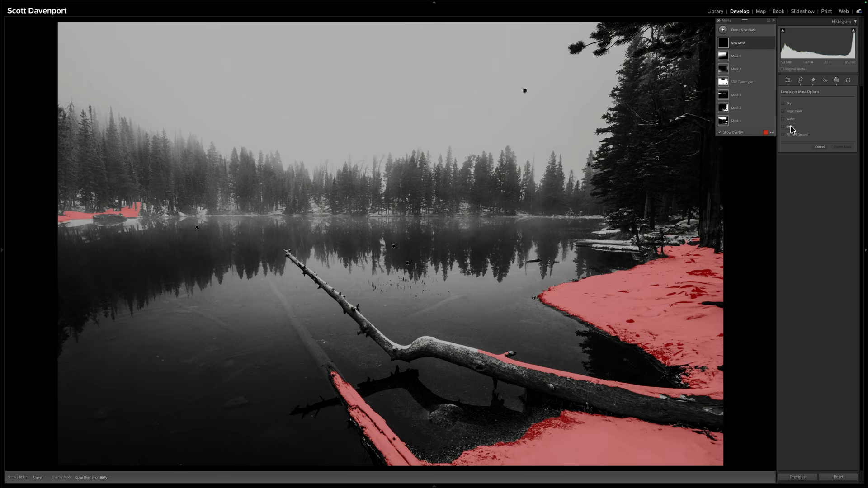
{"action": "left_click", "coordinate": [791, 128]}
{"action": "left_click", "coordinate": [791, 113]}
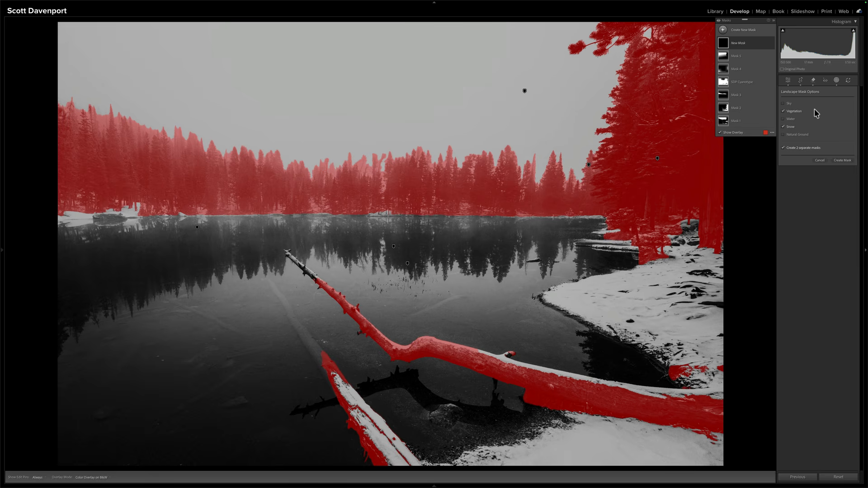
{"action": "left_click", "coordinate": [843, 161]}
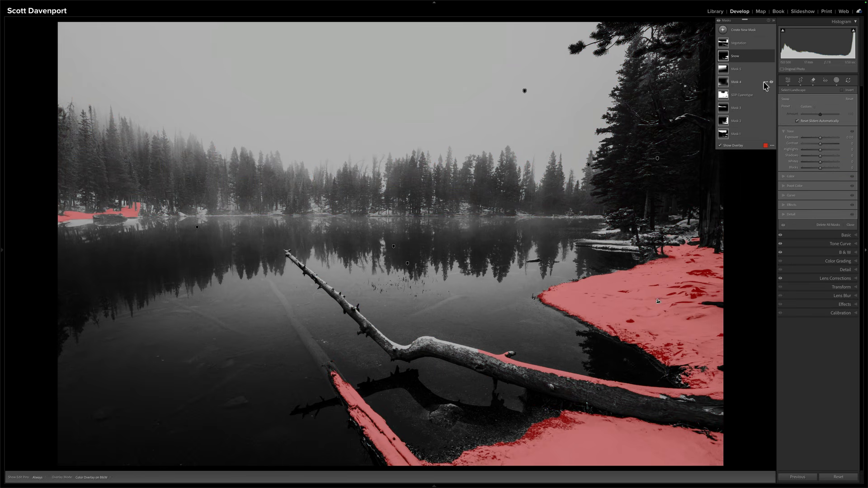
{"action": "left_click", "coordinate": [739, 45]}
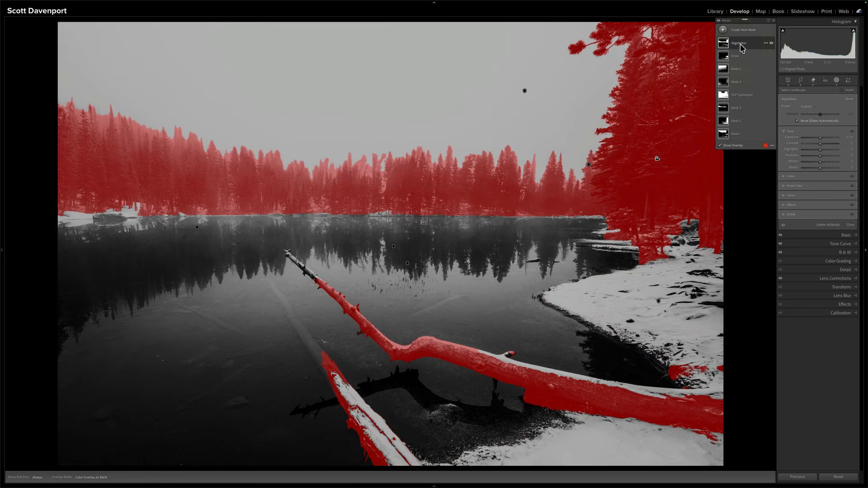
{"action": "left_click", "coordinate": [741, 47]}
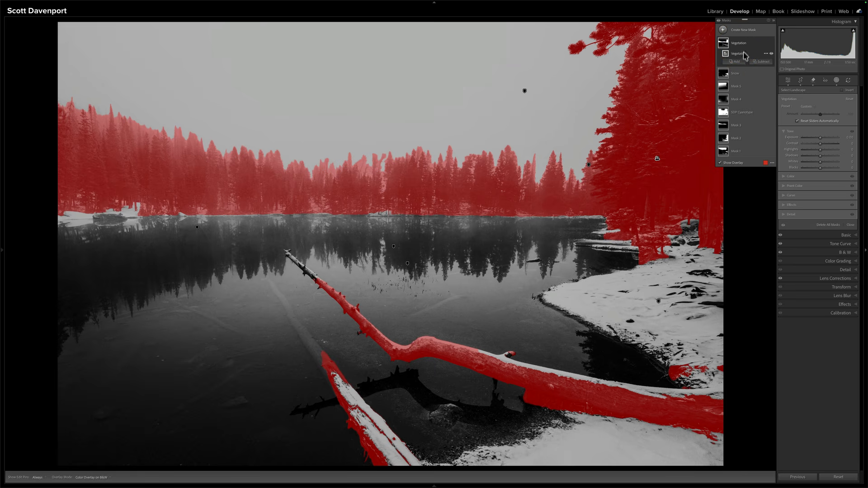
Delete the Snow mask and the Vegetation mask
{"action": "left_click", "coordinate": [765, 73]}
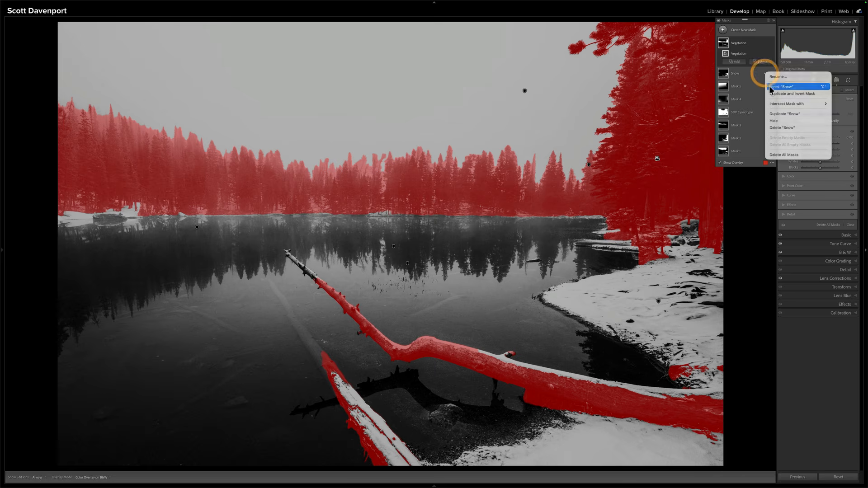
{"action": "left_click", "coordinate": [774, 127]}
{"action": "left_click", "coordinate": [766, 43]}
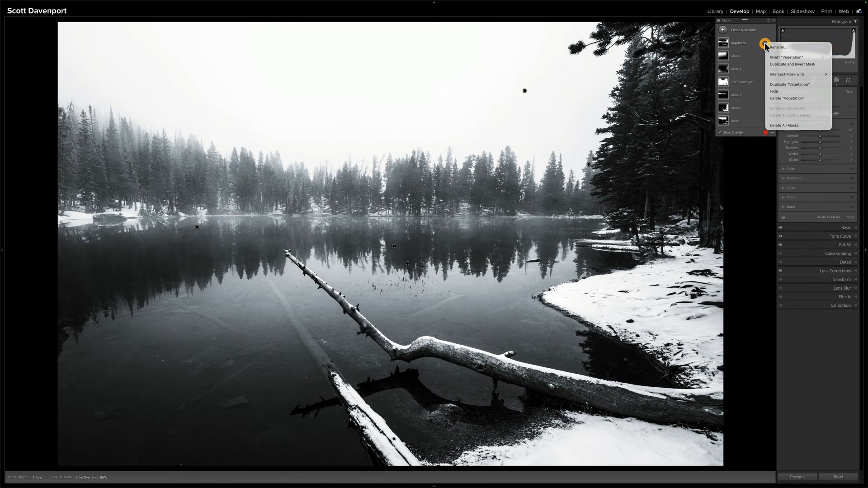
{"action": "left_click", "coordinate": [774, 98]}
Create one combined landscape mask from Vegetation and Snow instead of two separate masks
{"action": "left_click", "coordinate": [723, 30]}
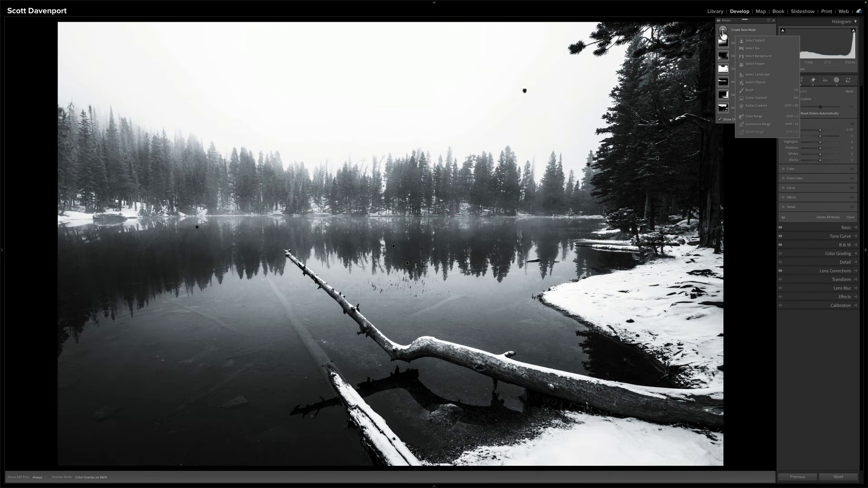
{"action": "left_click", "coordinate": [757, 73]}
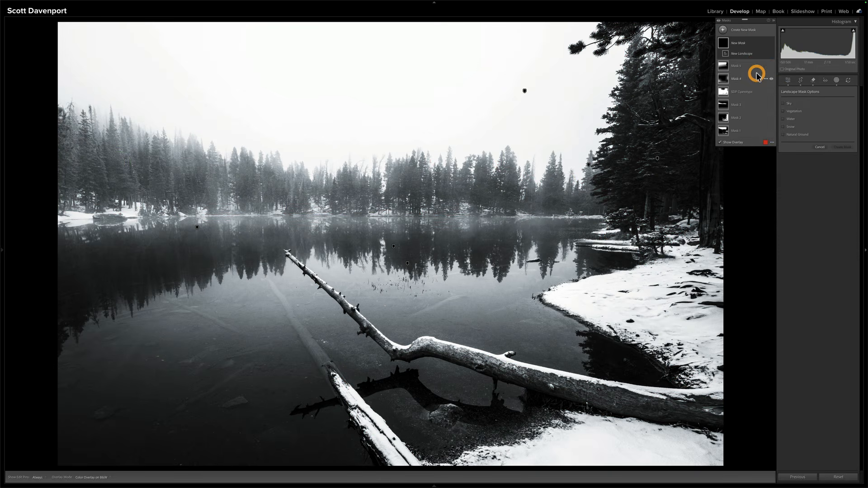
{"action": "left_click", "coordinate": [790, 111]}
{"action": "left_click", "coordinate": [790, 127]}
{"action": "left_click", "coordinate": [785, 148]}
{"action": "left_click", "coordinate": [841, 161]}
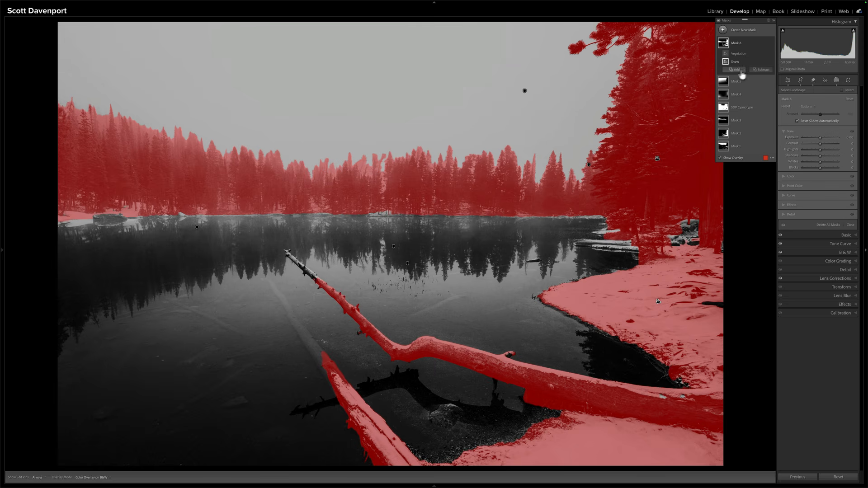
Subtract the distant tree line from the combined mask using a rectangular object selection across the far shore
{"action": "left_click", "coordinate": [762, 70]}
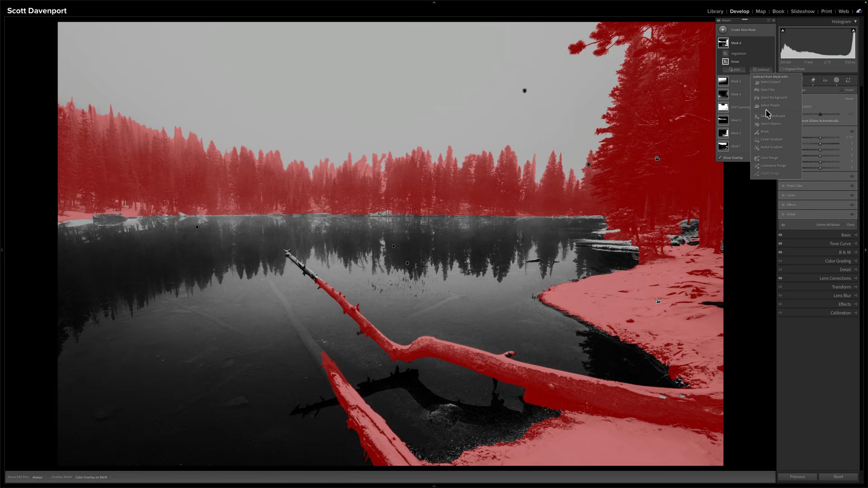
{"action": "left_click", "coordinate": [767, 121]}
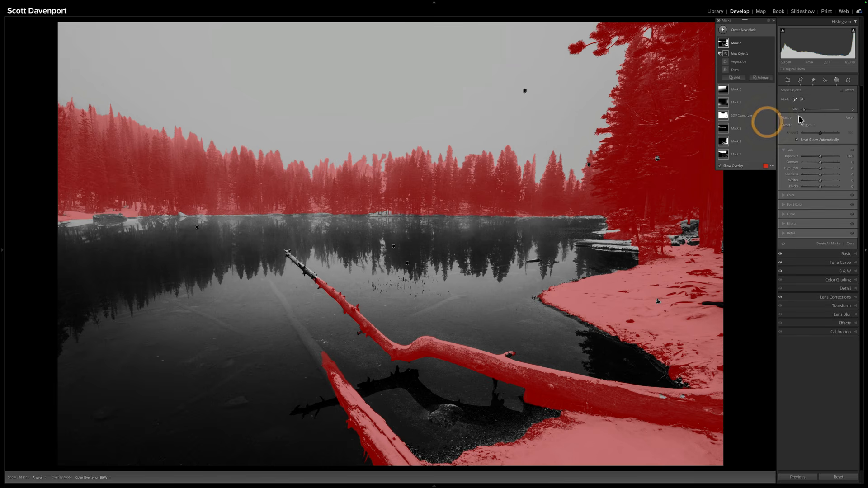
{"action": "left_click", "coordinate": [803, 100]}
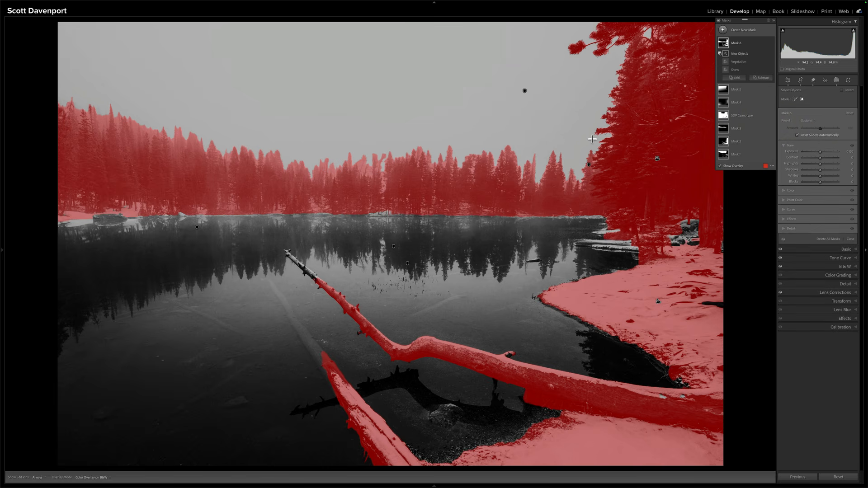
{"action": "left_click_drag", "start_coordinate": [594, 109], "coordinate": [8, 226]}
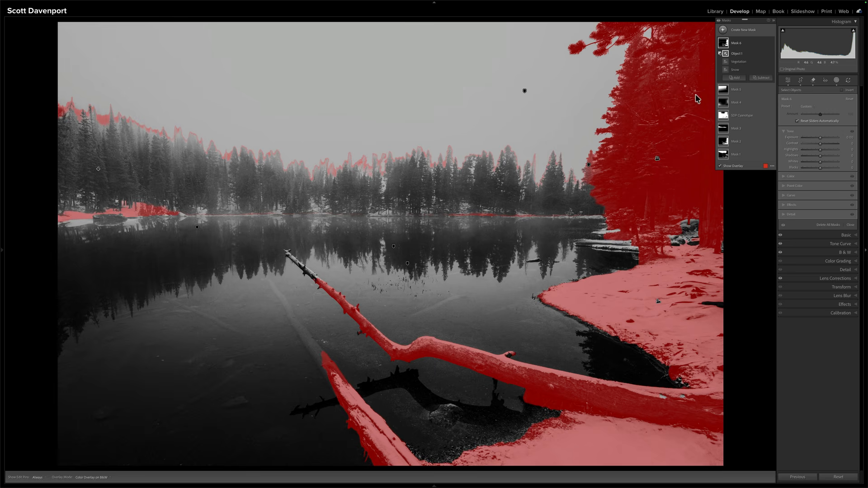
Subtract the leftover overlay along the distant treetops from the combined mask with a small brush at flow 100
{"action": "left_click", "coordinate": [755, 83]}
{"action": "left_click", "coordinate": [761, 141]}
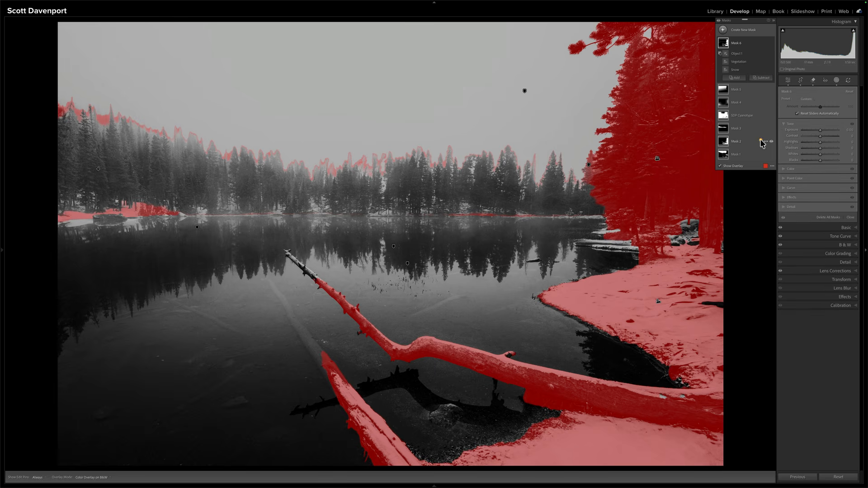
{"action": "key", "text": "bracketleft"}
{"action": "key", "text": "bracketleft"}
{"action": "key", "text": "bracketleft"}
{"action": "key", "text": "bracketleft"}
{"action": "key", "text": "bracketleft"}
{"action": "key", "text": "bracketleft"}
{"action": "key", "text": "bracketleft"}
{"action": "key", "text": "bracketleft"}
{"action": "key", "text": "h"}
{"action": "mouse_move", "coordinate": [540, 159]}
{"action": "left_mouse_down"}
{"action": "mouse_move", "coordinate": [540, 170]}
{"action": "mouse_move", "coordinate": [528, 152]}
{"action": "mouse_move", "coordinate": [500, 163]}
{"action": "left_mouse_up"}
{"action": "left_click_drag", "start_coordinate": [823, 116], "coordinate": [863, 114]}
{"action": "mouse_move", "coordinate": [522, 163]}
{"action": "left_mouse_down"}
{"action": "mouse_move", "coordinate": [406, 151]}
{"action": "mouse_move", "coordinate": [436, 173]}
{"action": "mouse_move", "coordinate": [294, 155]}
{"action": "left_mouse_up"}
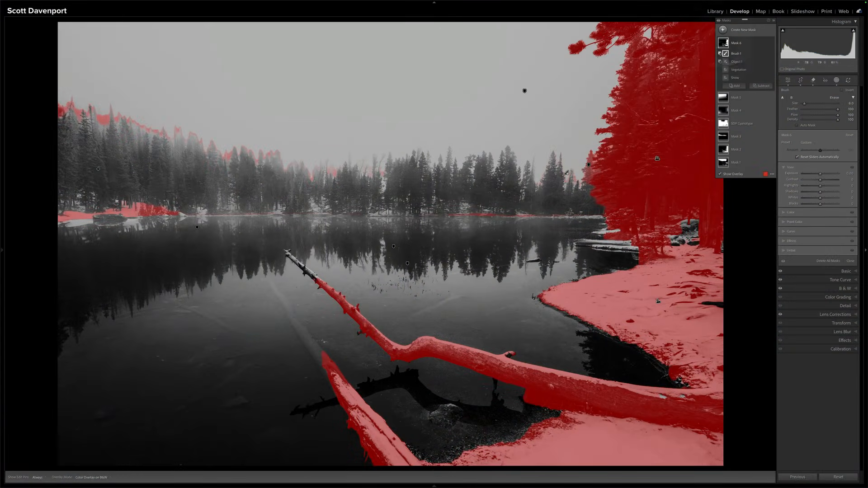
Delete the combined vegetation and snow mask and expand Mask 2 to inspect its components
{"action": "left_click", "coordinate": [764, 43]}
{"action": "left_click", "coordinate": [772, 97]}
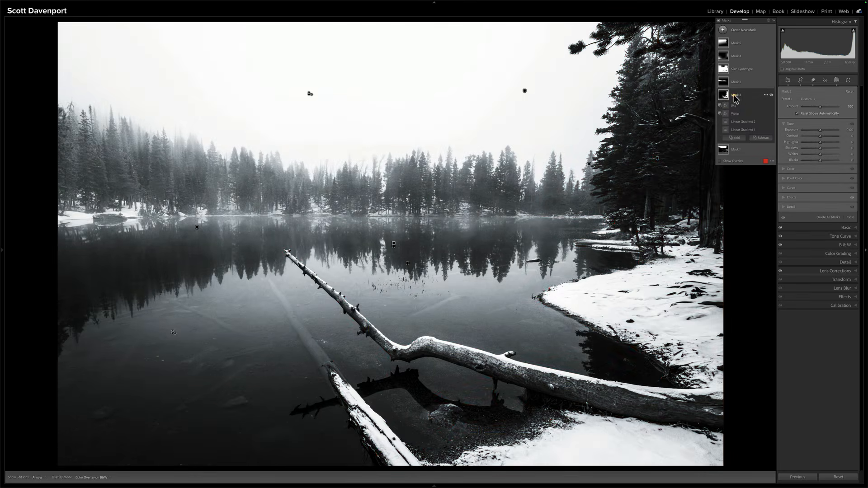
{"action": "left_click", "coordinate": [724, 95]}
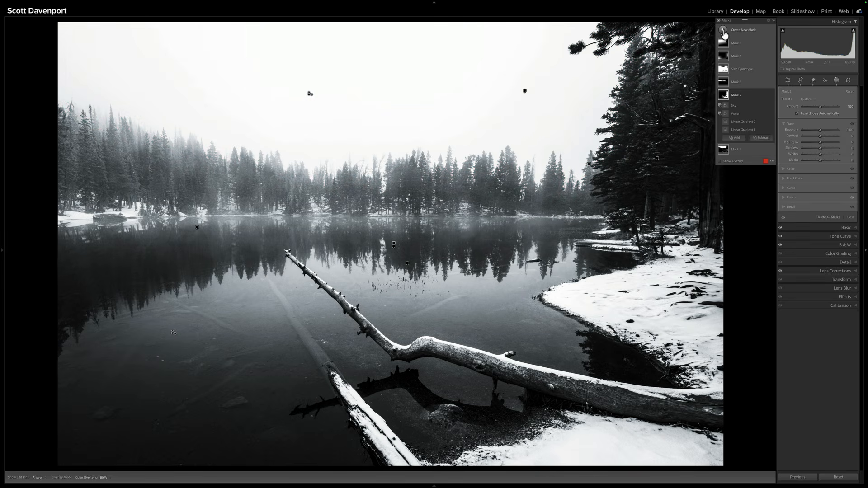
Create a new mask with a near-vertical linear gradient covering the trees and shore on the photo's right side
{"action": "left_click", "coordinate": [722, 30]}
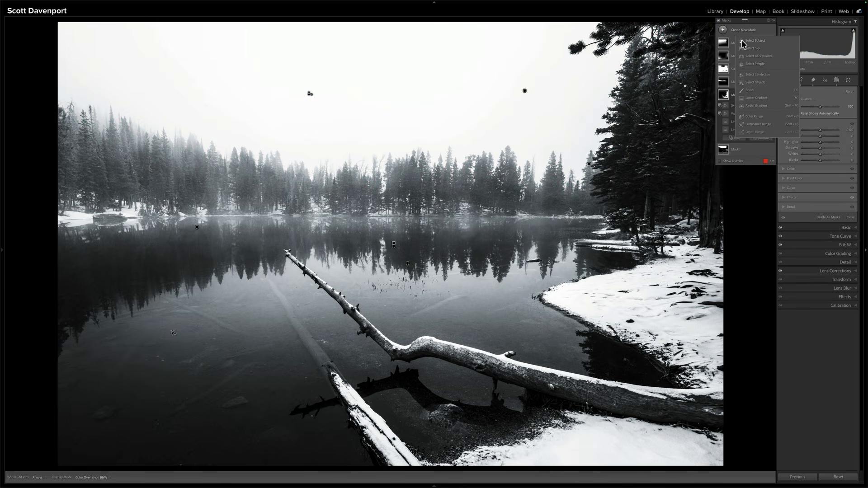
{"action": "left_click", "coordinate": [756, 98]}
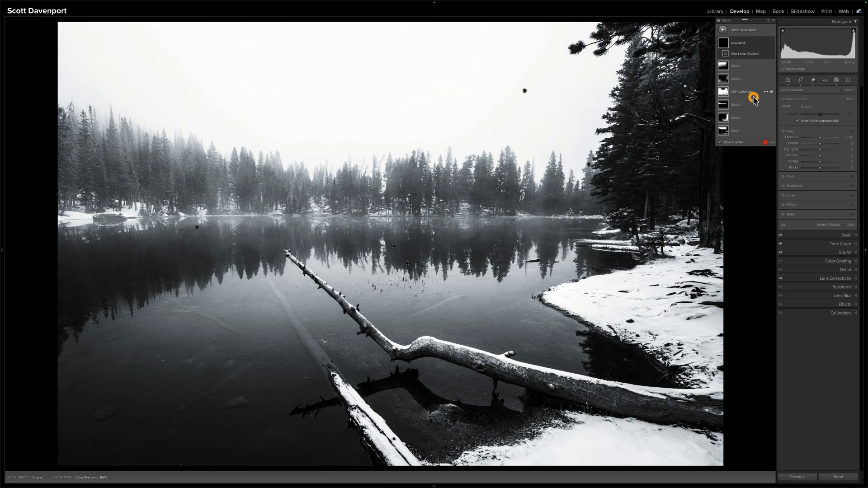
{"action": "left_click_drag", "start_coordinate": [606, 229], "coordinate": [549, 252]}
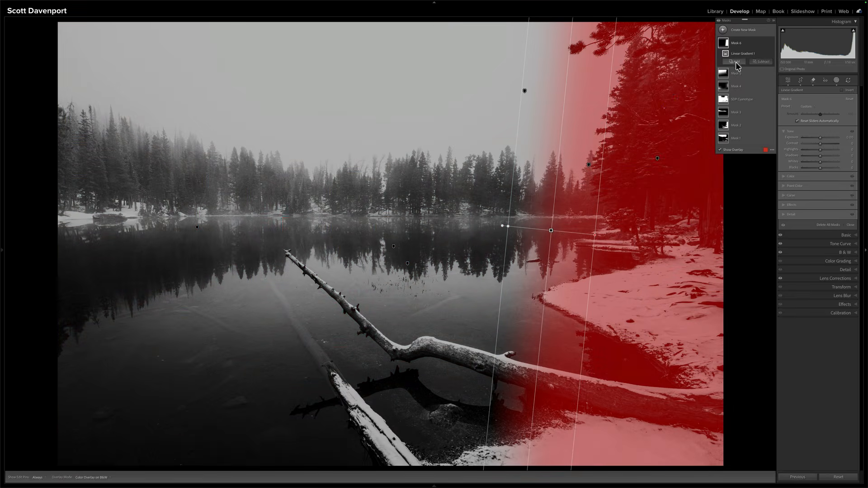
Add a second linear gradient covering the photo's lower part from the far waterline down, and level its tilt slightly
{"action": "left_click", "coordinate": [736, 62]}
{"action": "left_click", "coordinate": [741, 131]}
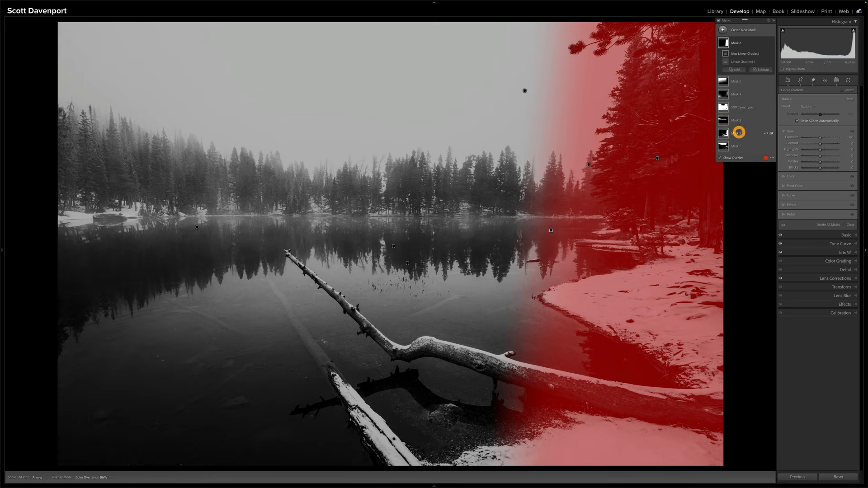
{"action": "left_click_drag", "start_coordinate": [369, 277], "coordinate": [362, 207]}
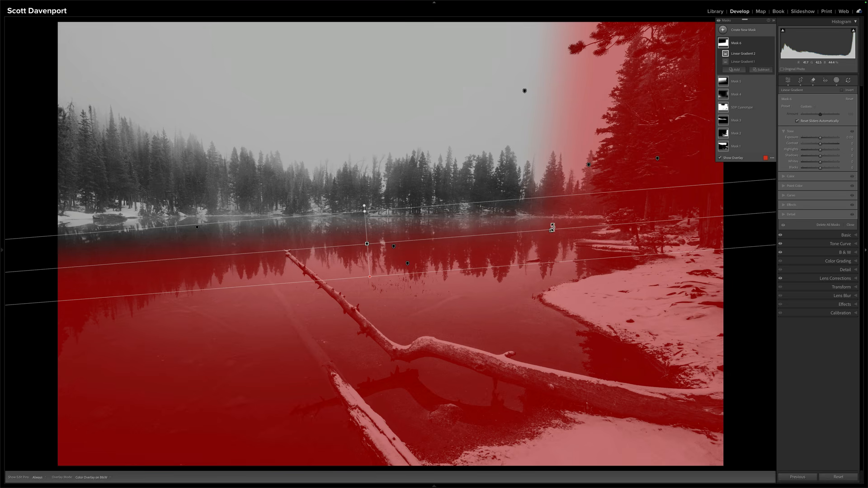
{"action": "left_click_drag", "start_coordinate": [518, 231], "coordinate": [519, 237]}
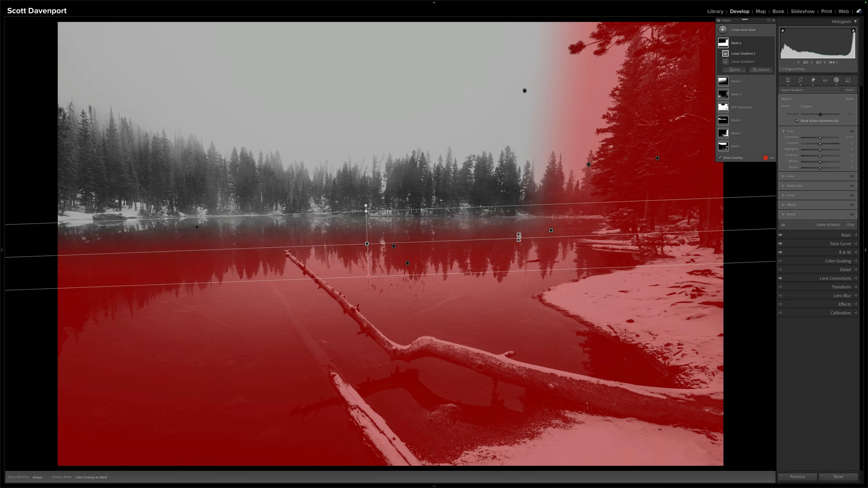
Subtract the landscape's Water and Sky areas from the gradient mask
{"action": "left_click", "coordinate": [761, 69]}
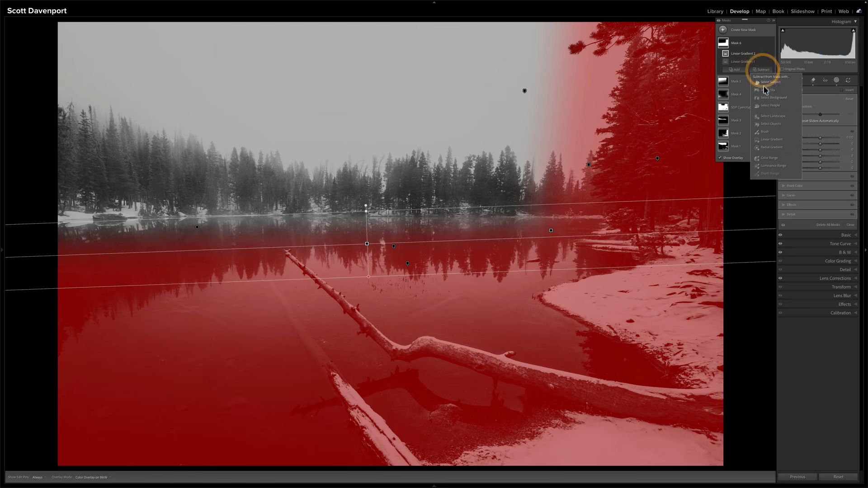
{"action": "left_click", "coordinate": [767, 117]}
{"action": "left_click", "coordinate": [785, 118]}
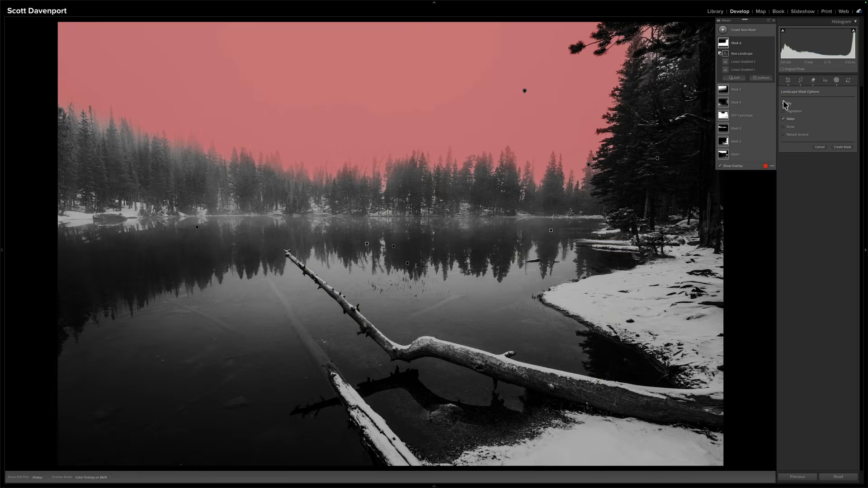
{"action": "left_click", "coordinate": [783, 103]}
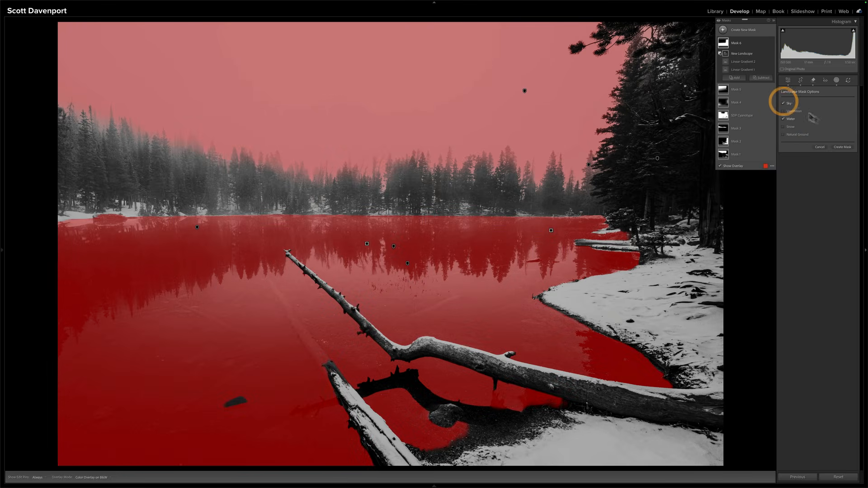
{"action": "left_click", "coordinate": [841, 147]}
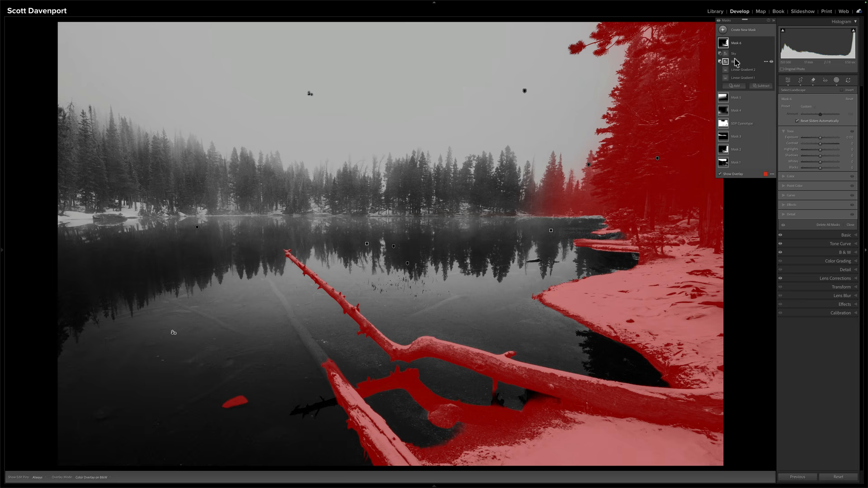
Shift Linear Gradient 1 farther right, tilt it along the edge of the near trees, and review the mask's components
{"action": "left_click", "coordinate": [743, 78]}
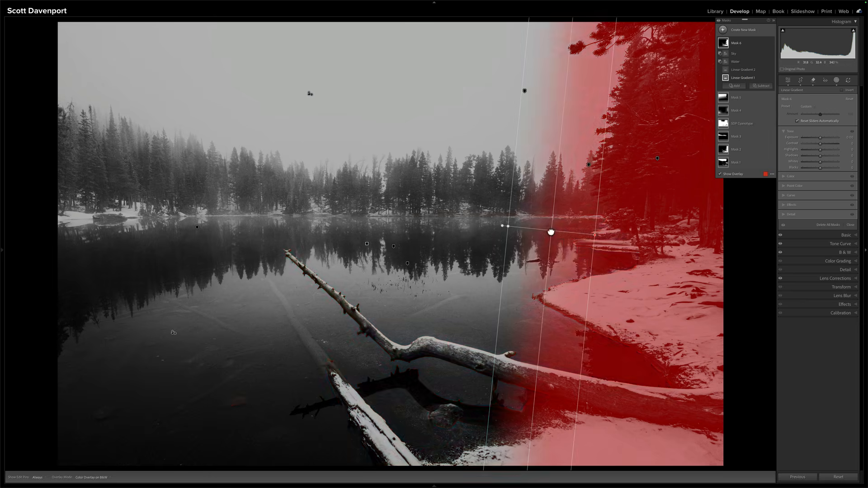
{"action": "left_click_drag", "start_coordinate": [568, 232], "coordinate": [594, 225]}
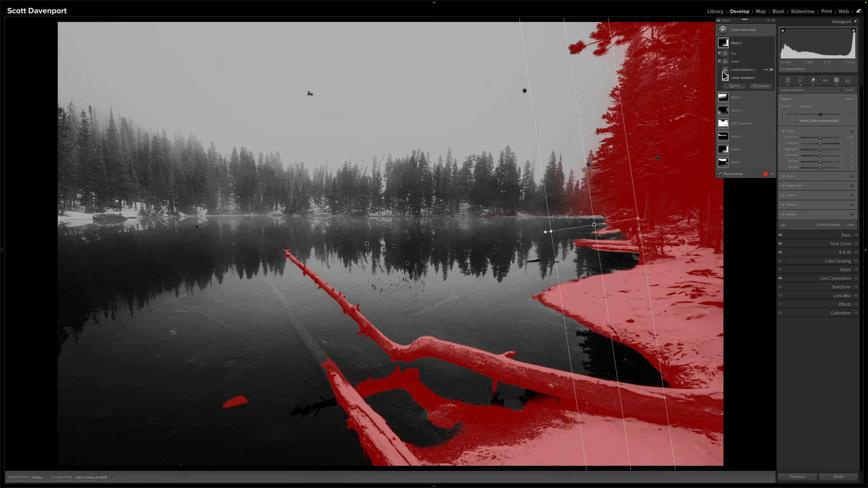
{"action": "mouse_move", "coordinate": [726, 72]}
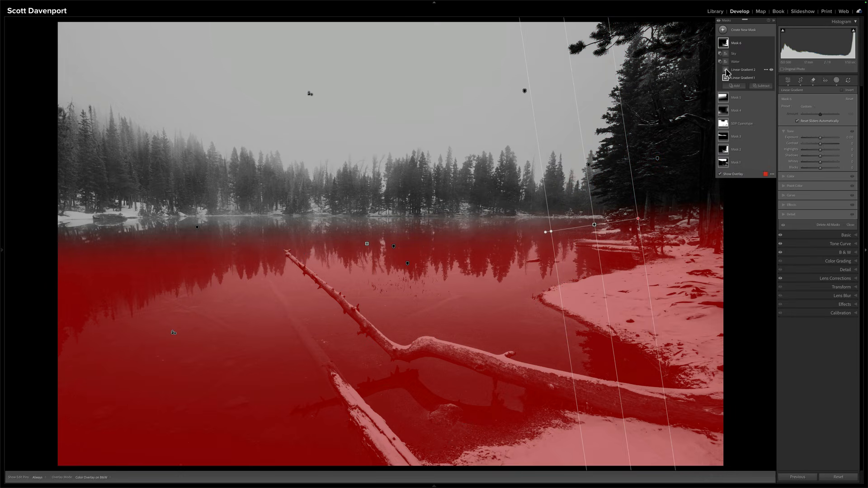
{"action": "mouse_move", "coordinate": [726, 46]}
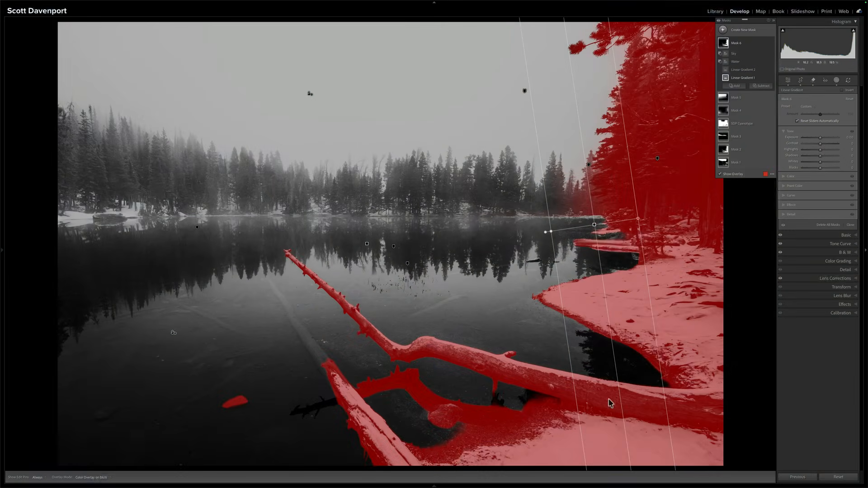
Check Mask 2's Effects settings for reference, and raise Texture to about 54 and Clarity to about 32 on Mask 6
{"action": "left_click", "coordinate": [756, 150]}
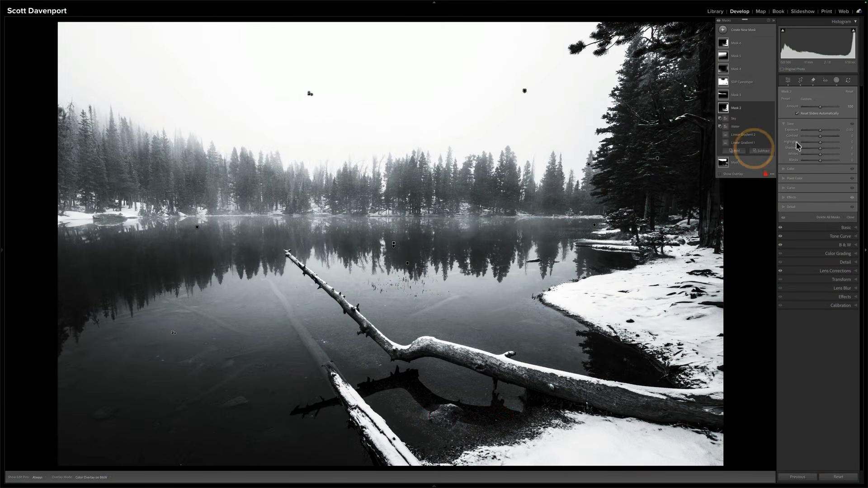
{"action": "left_click", "coordinate": [807, 196]}
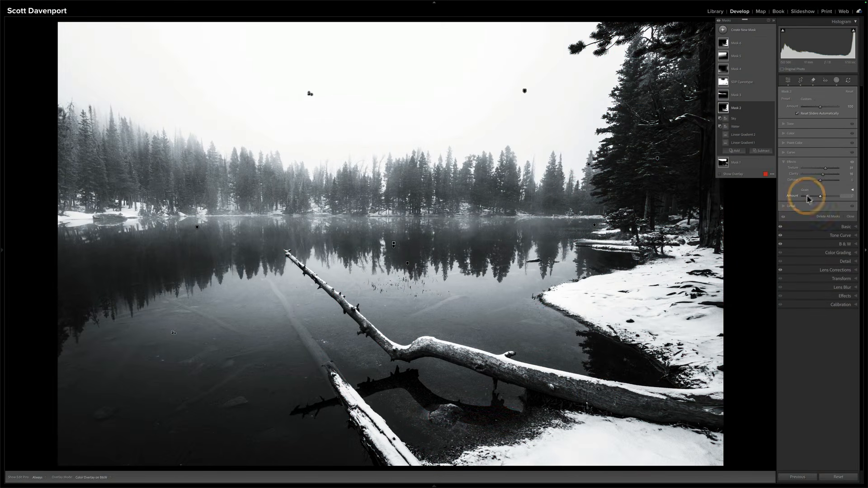
{"action": "left_click", "coordinate": [736, 44]}
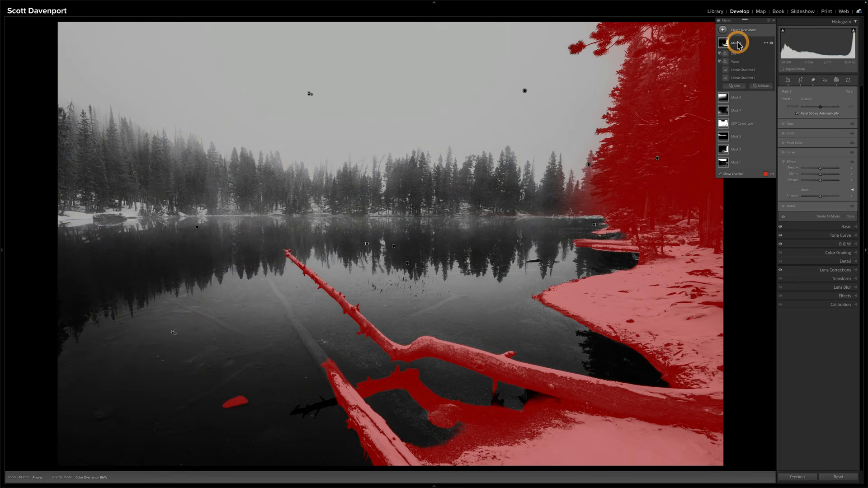
{"action": "left_click_drag", "start_coordinate": [820, 173], "coordinate": [830, 168]}
{"action": "left_click", "coordinate": [820, 169]}
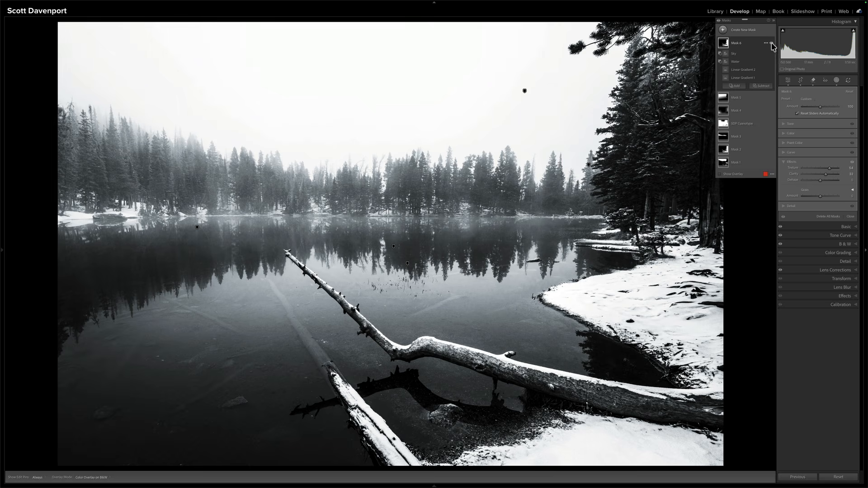
Compare the photo with and without Mask 6, and reduce the mask's Texture to a more moderate amount
{"action": "left_click", "coordinate": [772, 44]}
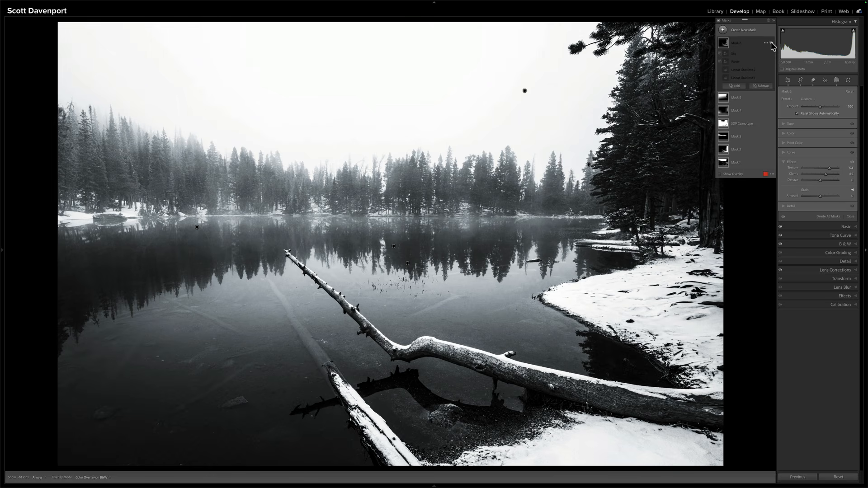
{"action": "left_click", "coordinate": [772, 43]}
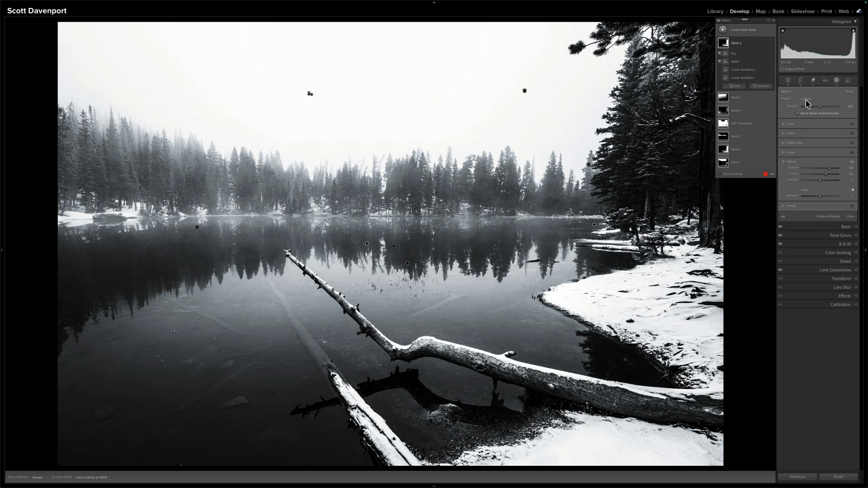
{"action": "left_click", "coordinate": [824, 178]}
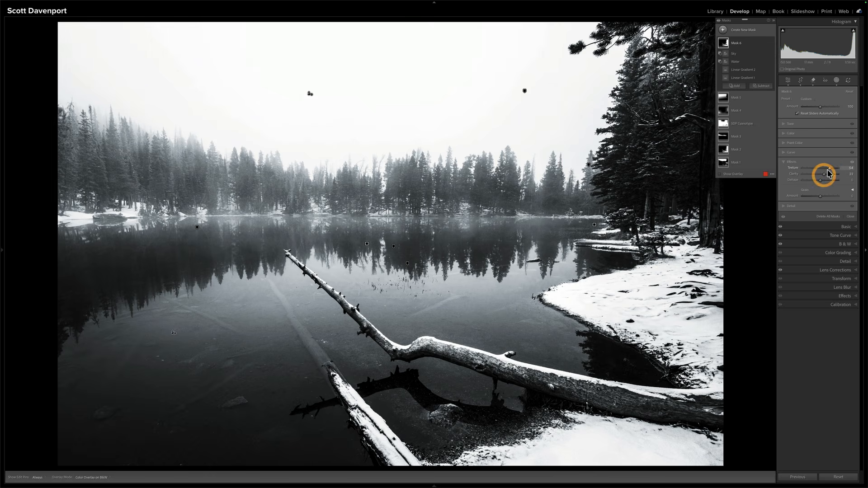
{"action": "left_click", "coordinate": [826, 171]}
{"action": "left_click_drag", "start_coordinate": [830, 168], "coordinate": [828, 174]}
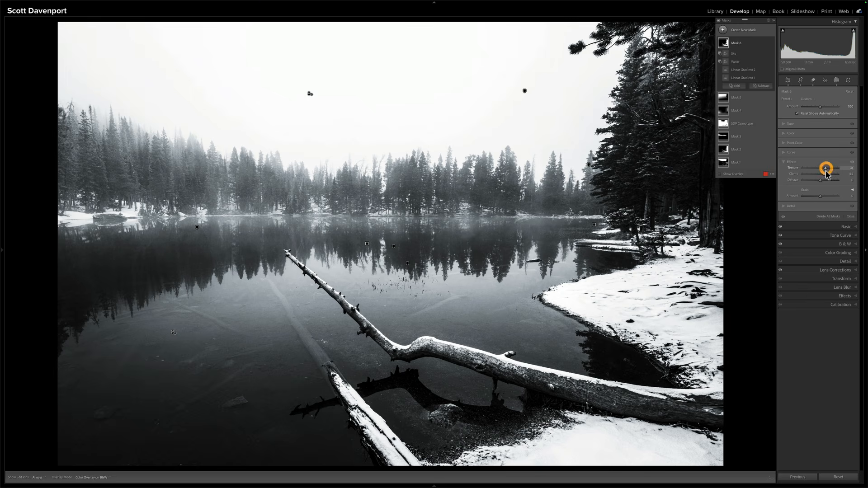